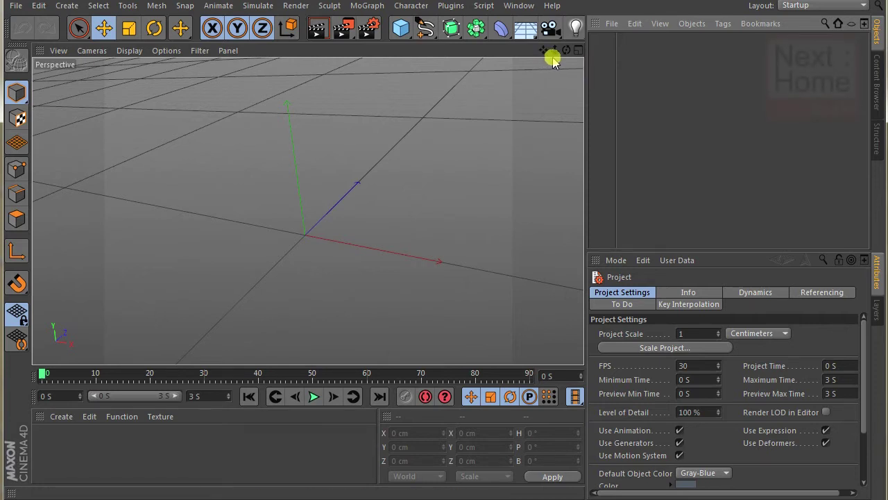
Add a default 200 cm cube to the empty scene
left_click_drag(549, 53, 541, 61)
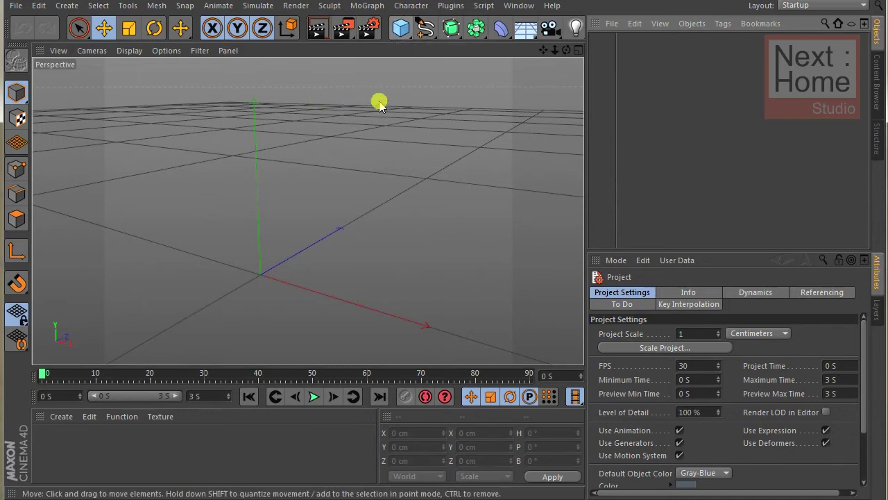
left_click(397, 27)
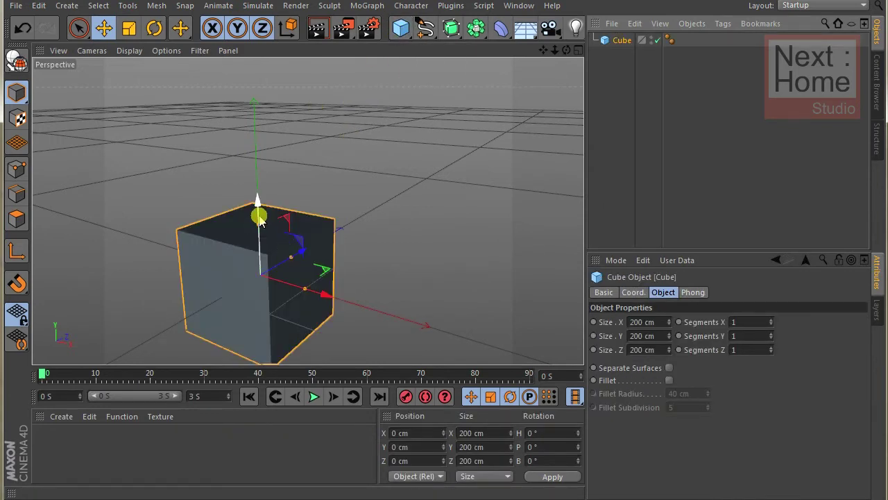
left_click_drag(258, 212, 416, 84, "alt")
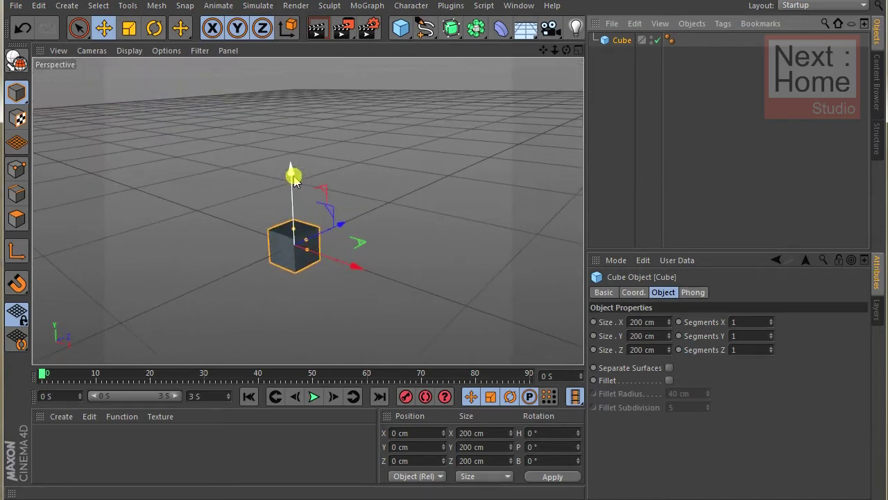
Add a plane and stretch it to about 2026 by 3122 cm
left_click(403, 30)
left_click(505, 72)
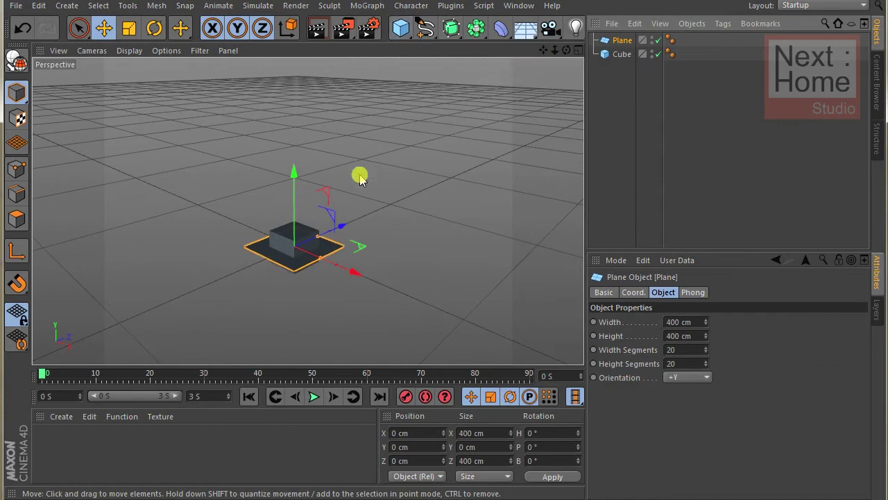
mouse_move(331, 247)
left_mouse_down()
mouse_move(409, 215)
mouse_move(392, 220)
left_mouse_up()
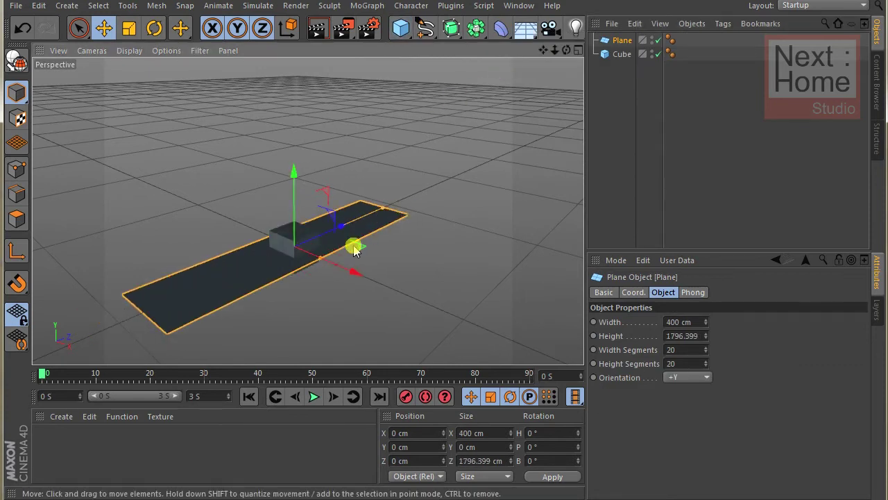
left_click_drag(328, 266, 413, 313)
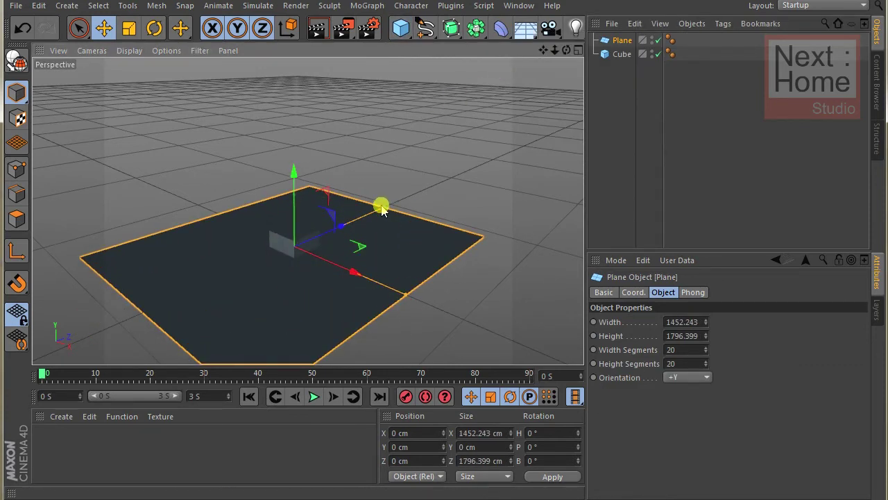
left_click_drag(382, 207, 427, 188)
left_click_drag(409, 295, 470, 331)
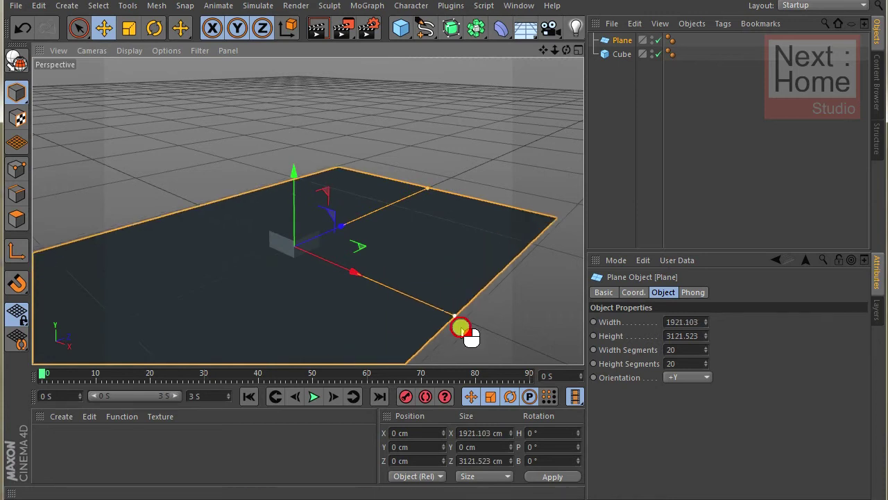
Lift the cube along Y to about 1204 cm above the plane
left_click(617, 53)
left_click_drag(297, 165, 299, 55)
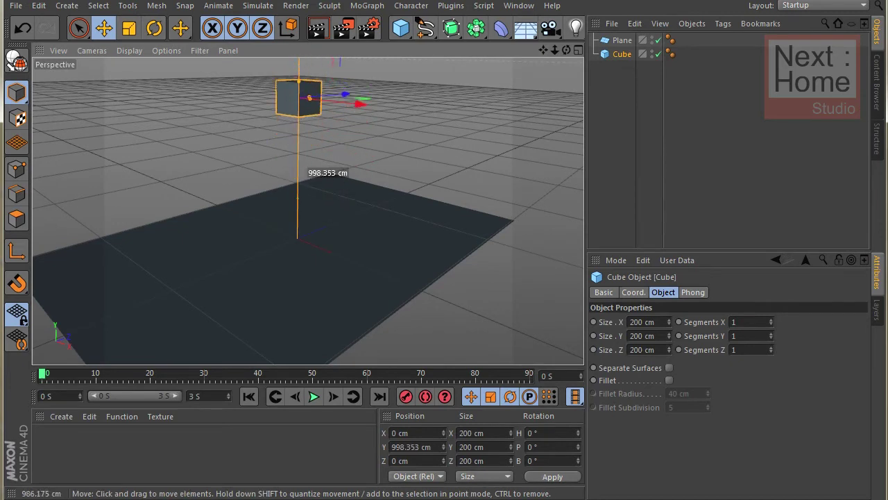
mouse_move(299, 56)
left_mouse_down()
mouse_move(317, 159)
mouse_move(328, 136)
mouse_move(311, 66)
left_mouse_up()
scroll(307, 192, "down", 3)
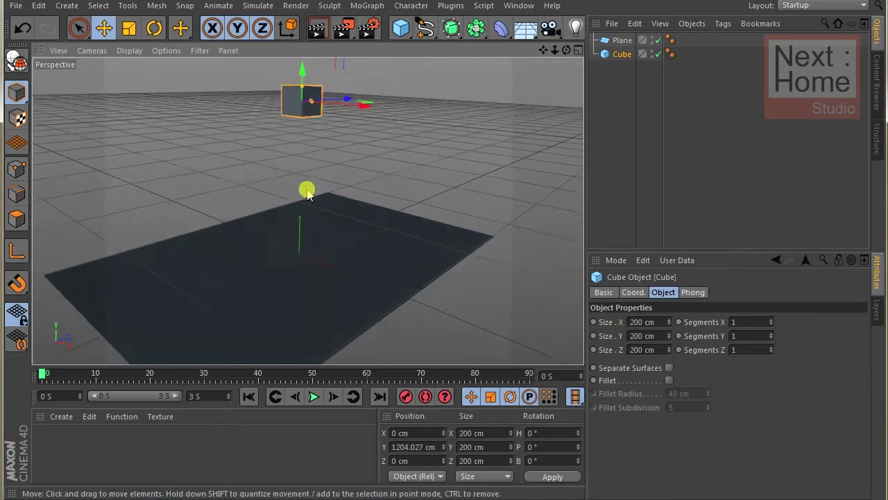
scroll(307, 192, "down", 2)
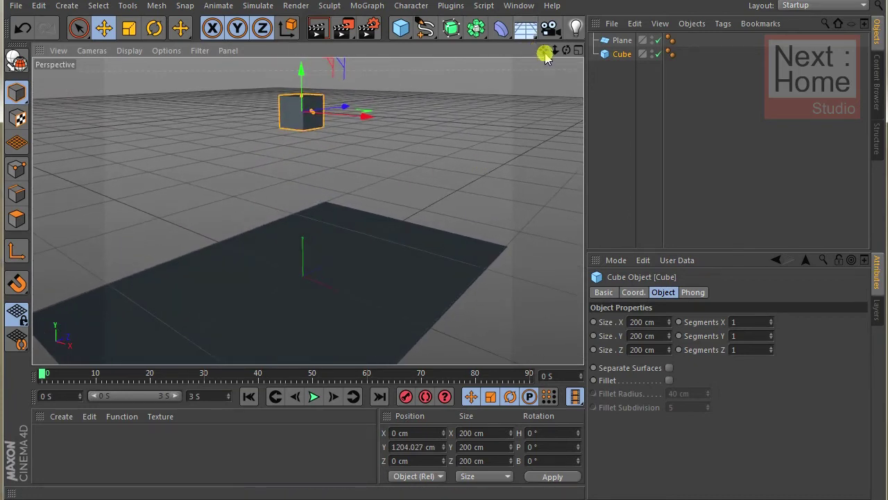
left_click_drag(544, 50, 539, 50)
left_click_drag(536, 92, 535, 85)
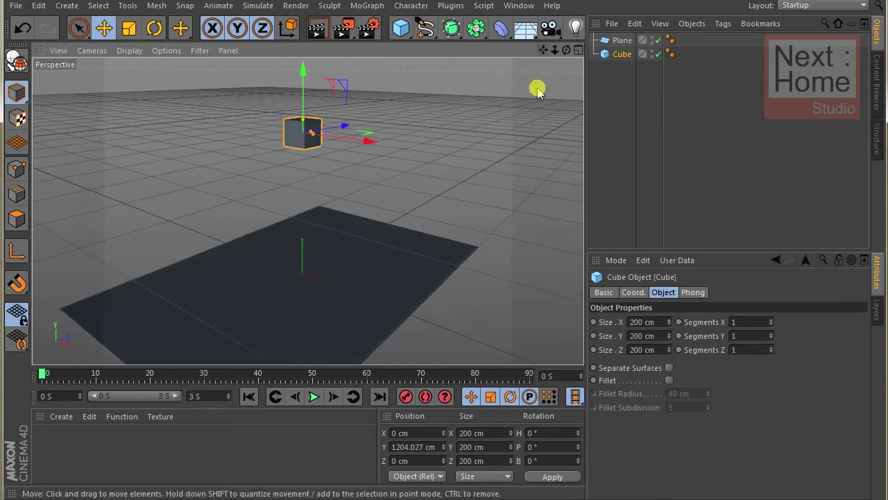
left_click(619, 72)
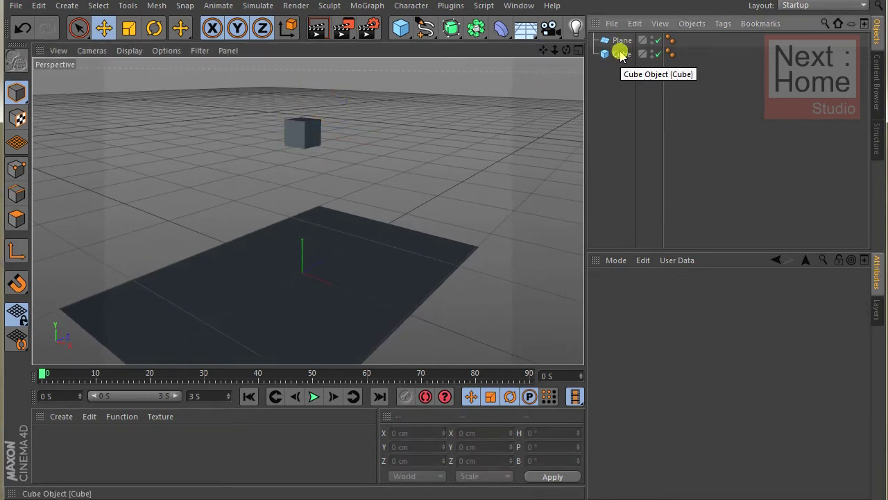
left_click(620, 54)
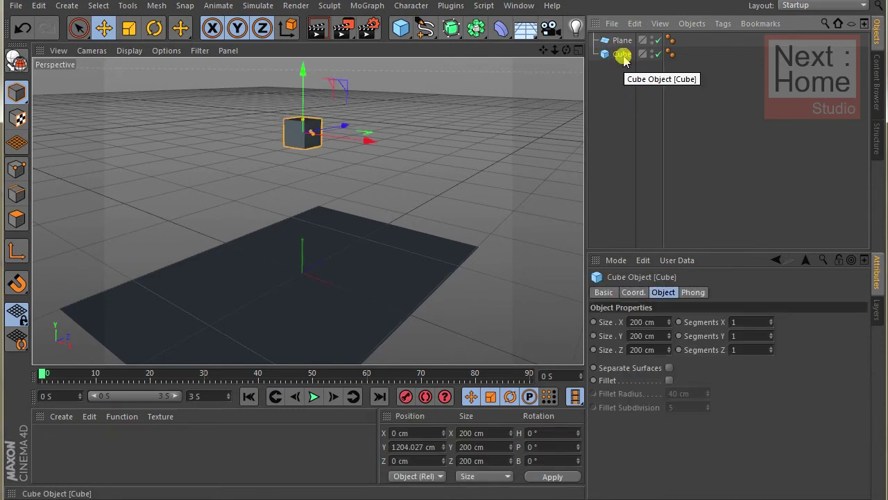
Tag the cube as a Rigid Body and widen the plane to about 2953 cm
right_click(622, 56)
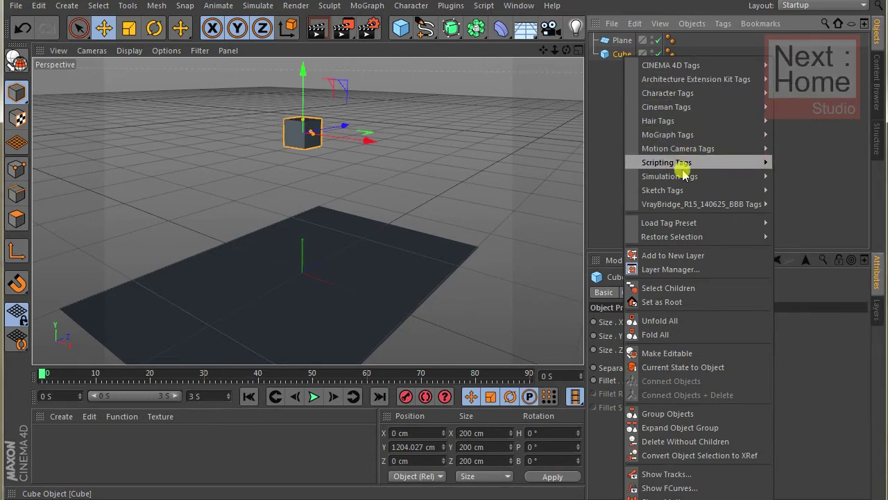
mouse_move(670, 176)
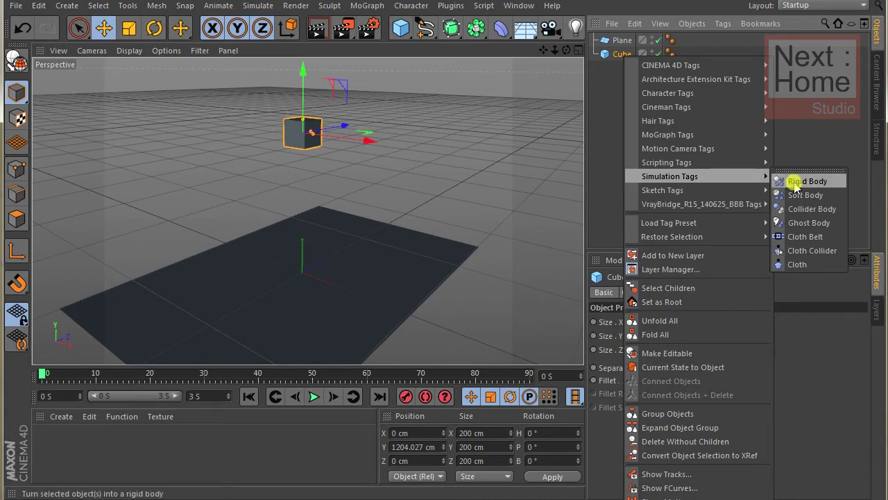
left_click(795, 184)
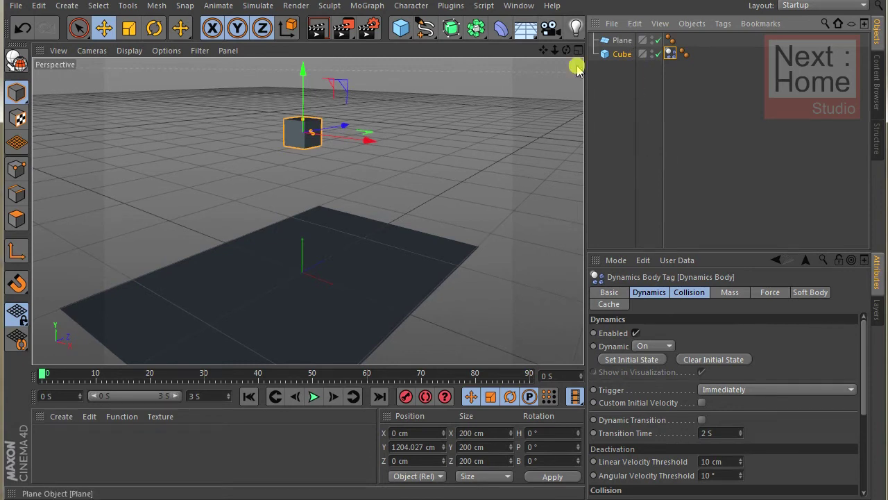
left_click(201, 276)
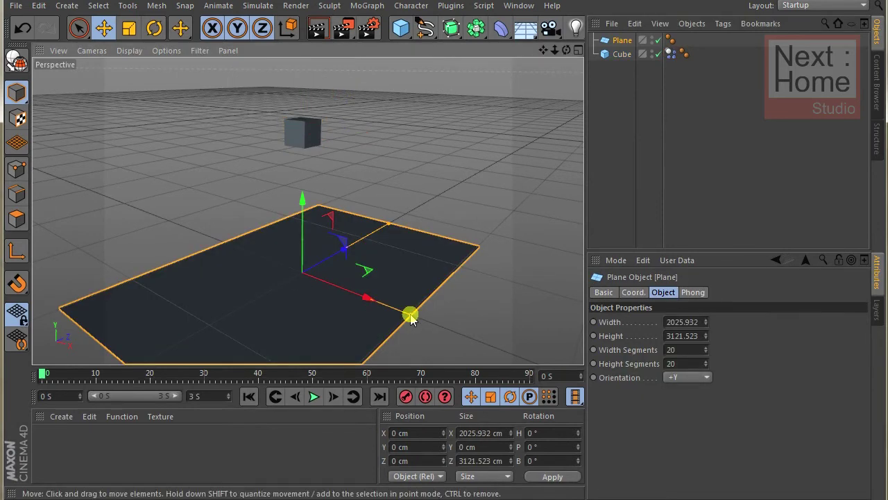
mouse_move(410, 313)
left_mouse_down()
mouse_move(465, 340)
mouse_move(327, 290)
left_mouse_up()
Add a Collider Body tag to the plane, with Dynamic switched off
left_click(620, 62)
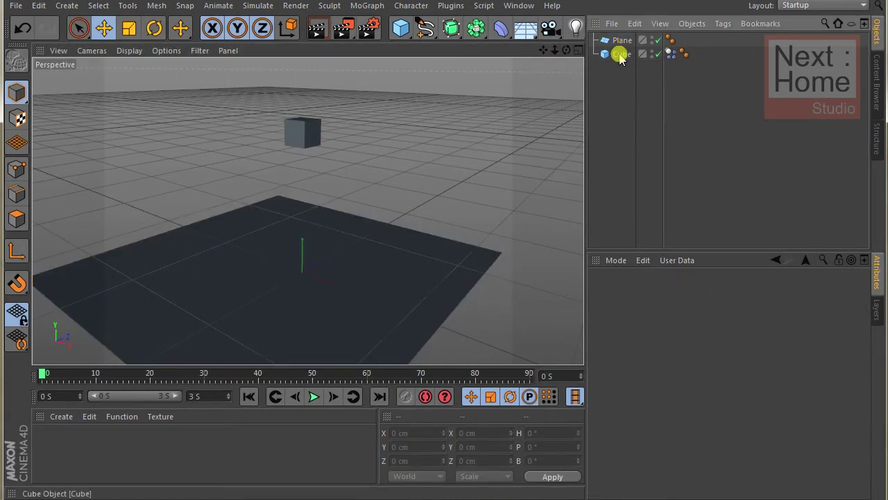
left_click(331, 262)
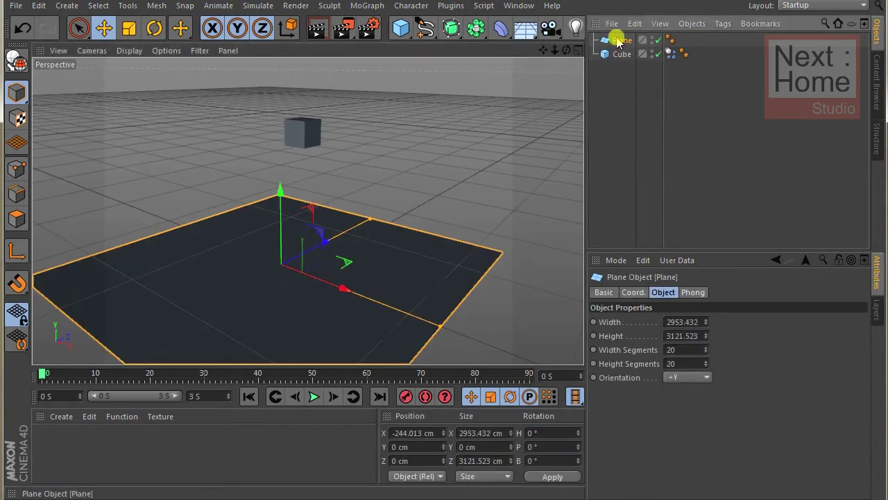
right_click(616, 39)
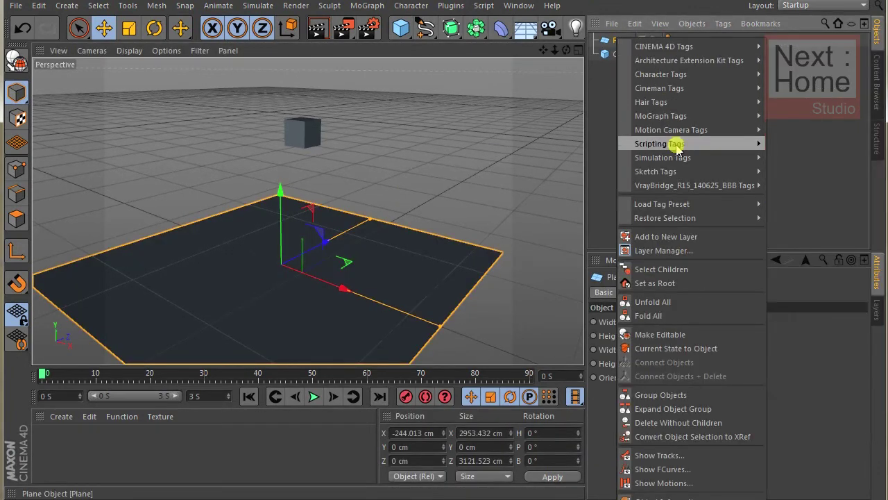
mouse_move(662, 158)
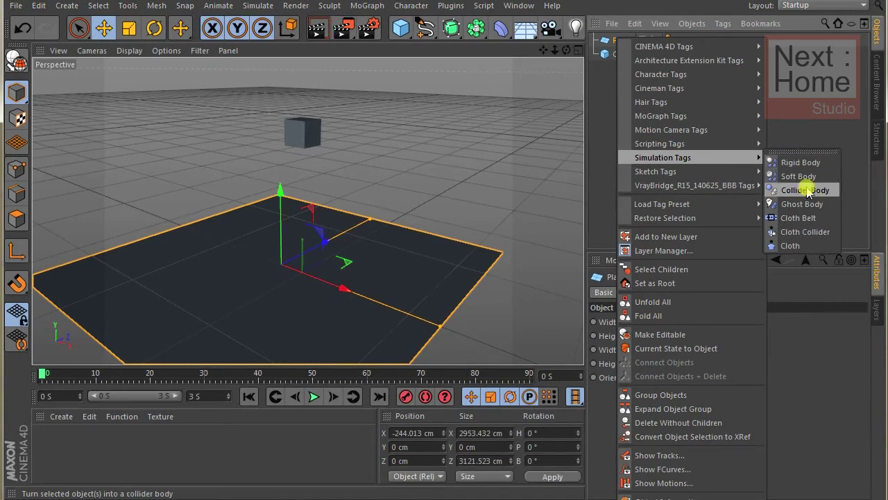
left_click(807, 196)
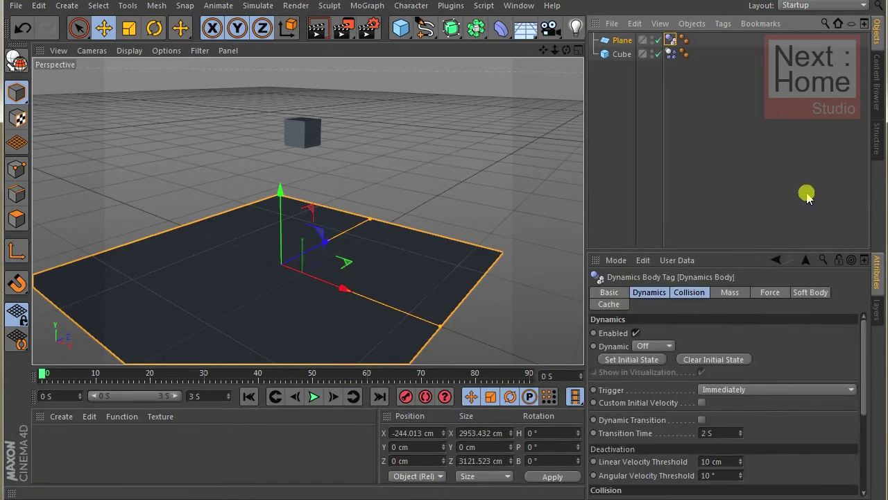
left_click(610, 113)
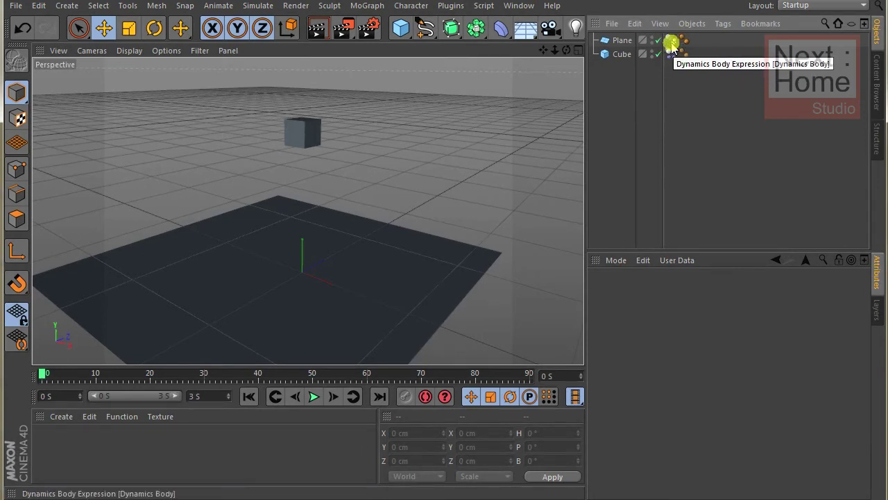
Play the simulation, pausing and resuming, to watch the cube drop onto the plane
left_click(389, 237)
left_click(424, 184)
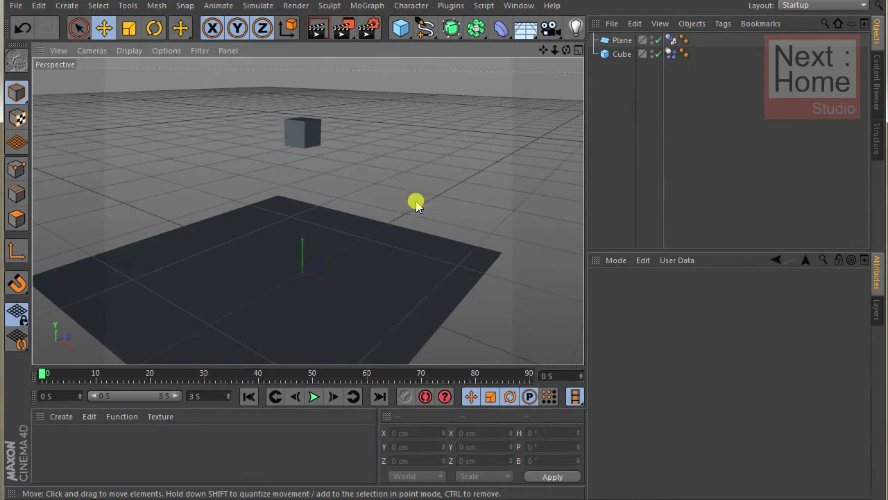
left_click(314, 397)
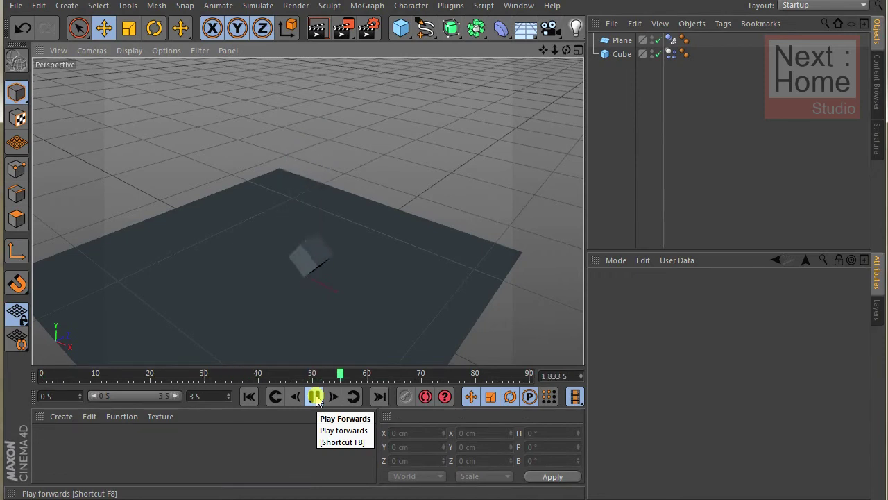
left_click(316, 395)
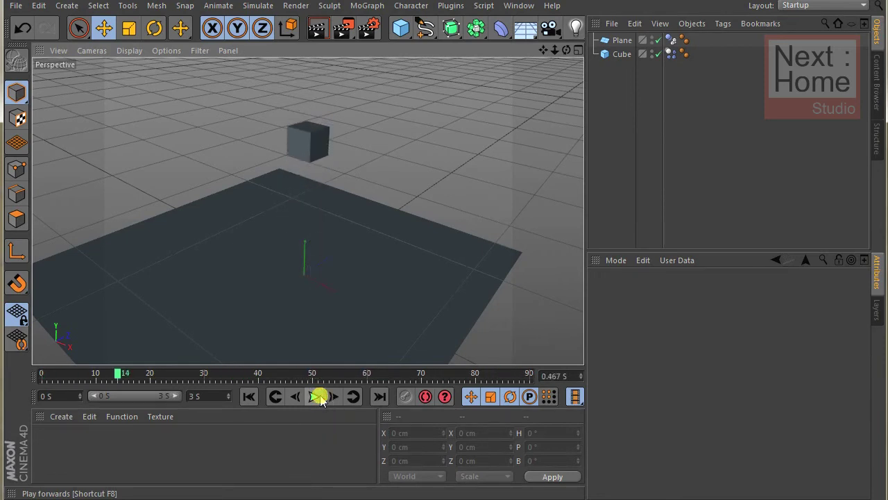
left_click(361, 250)
left_click(314, 397)
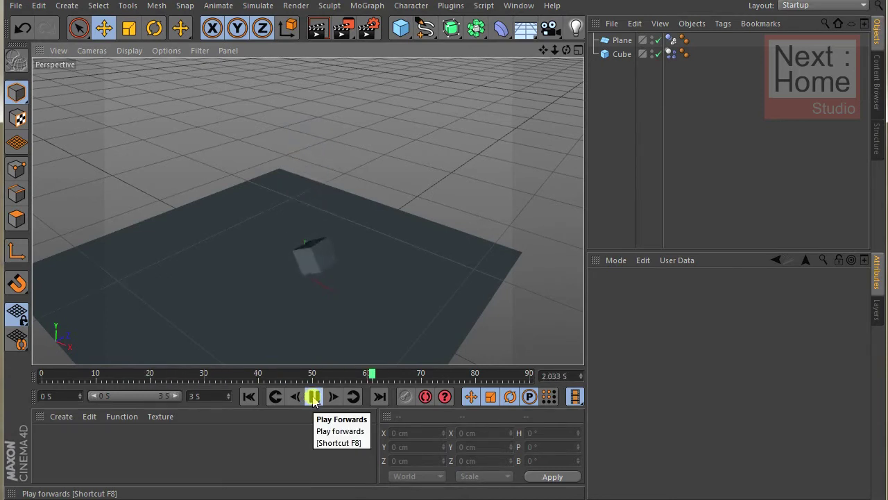
left_click(314, 396)
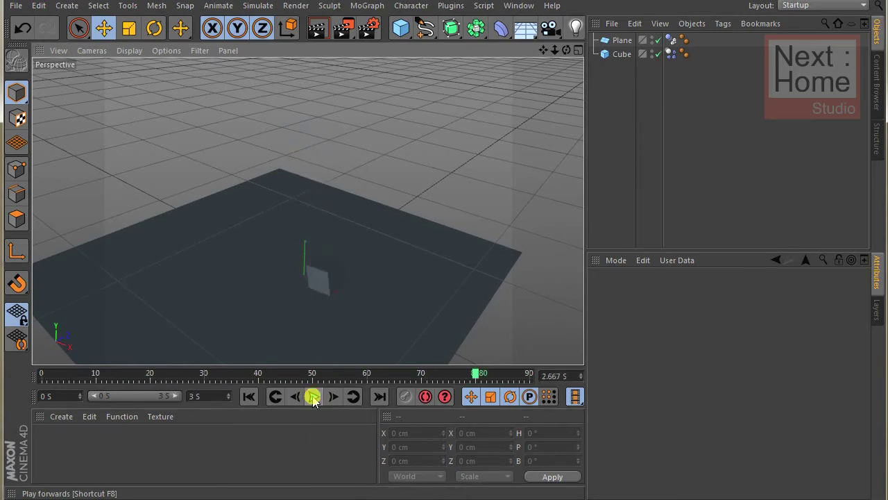
Rewind to frame 0 and review the plane's Dynamics Body Force, Collision, Basic and Dynamics settings
left_click(45, 376)
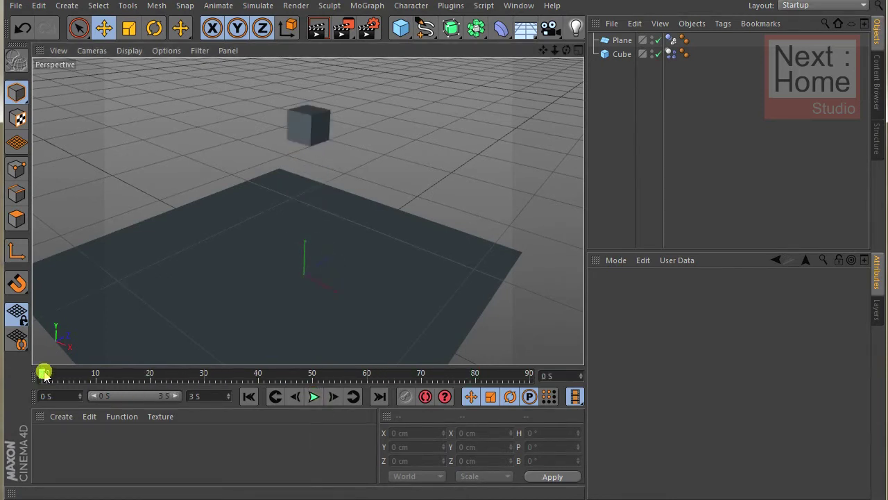
left_click(672, 41)
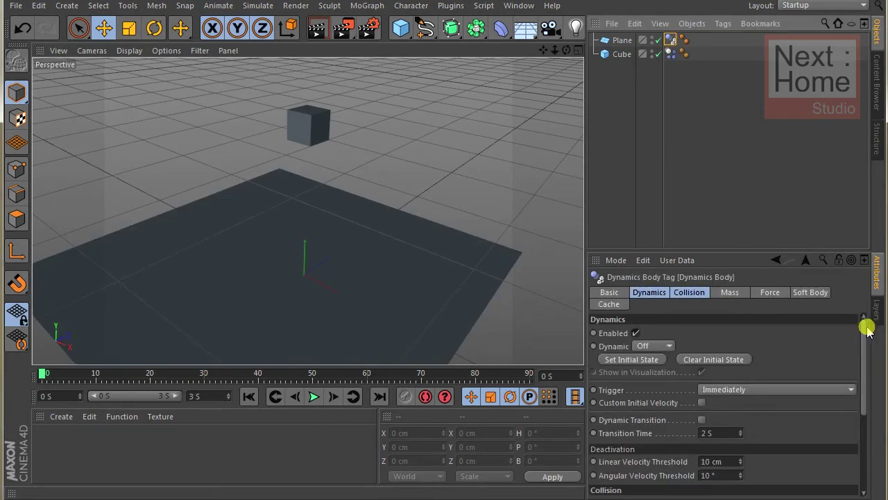
left_click_drag(867, 328, 866, 356)
left_click(771, 294)
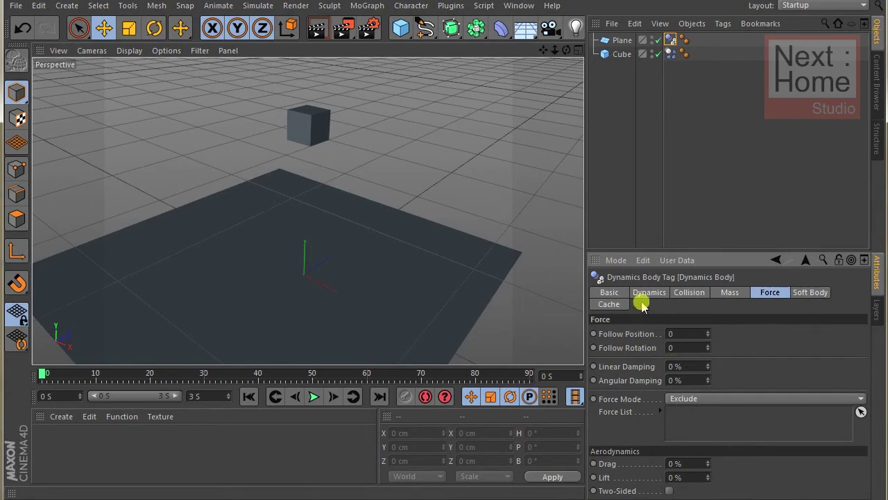
left_click(674, 292)
left_click(639, 292)
left_click(617, 292)
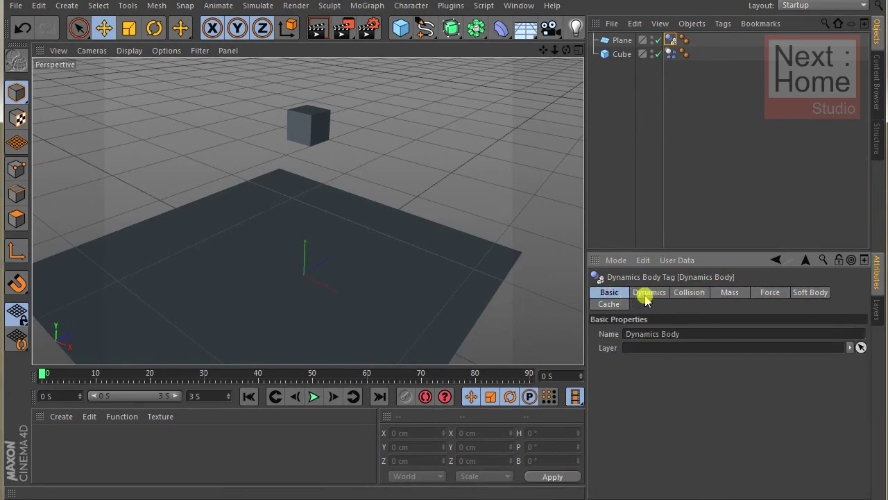
left_click(644, 292)
left_click(684, 118)
left_click(670, 40)
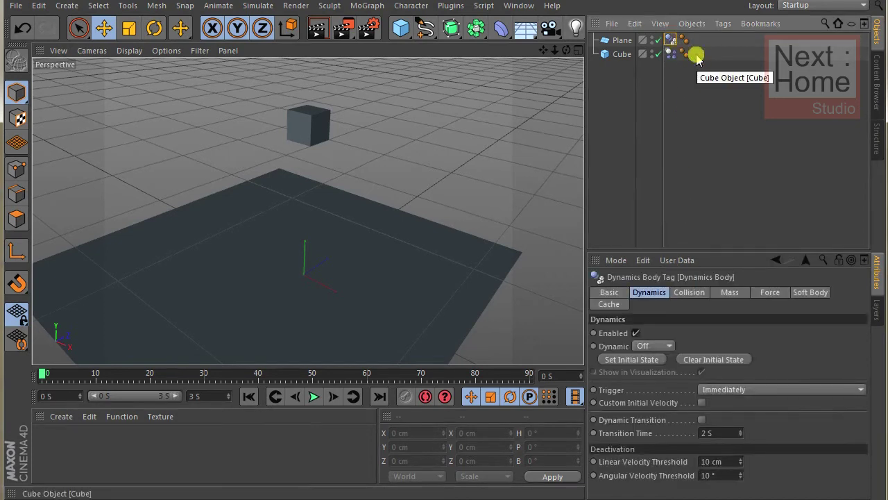
Move the cube up to a Y position of 1355.021 cm, undoing a first attempt
left_click(697, 59)
left_click(302, 135)
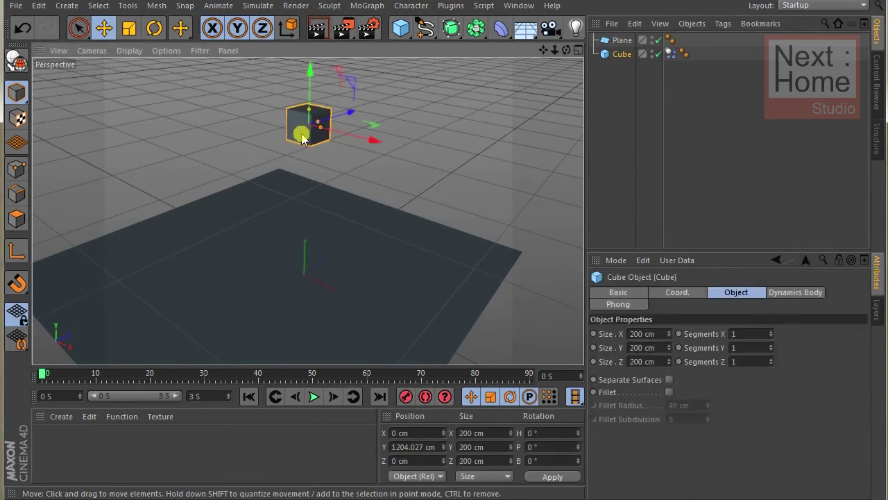
left_click_drag(304, 73, 307, 53)
left_click(613, 113)
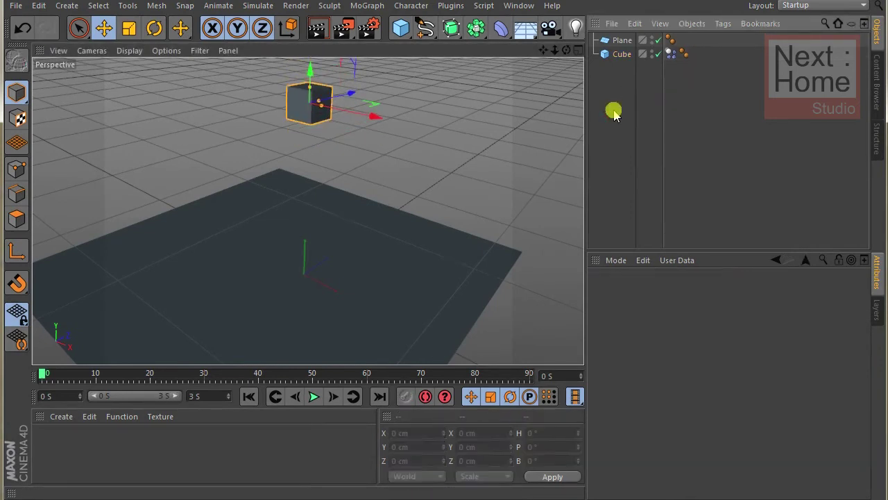
key("ctrl+z")
key("ctrl+z")
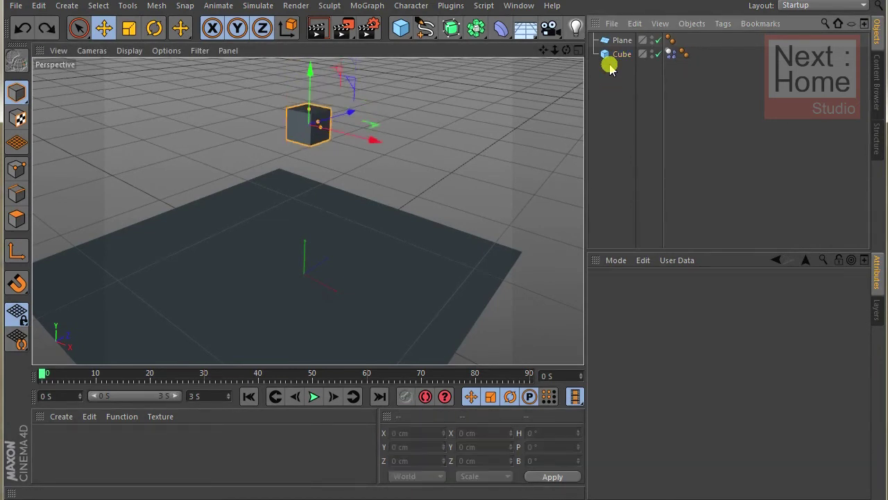
key("ctrl+z")
left_click(621, 54)
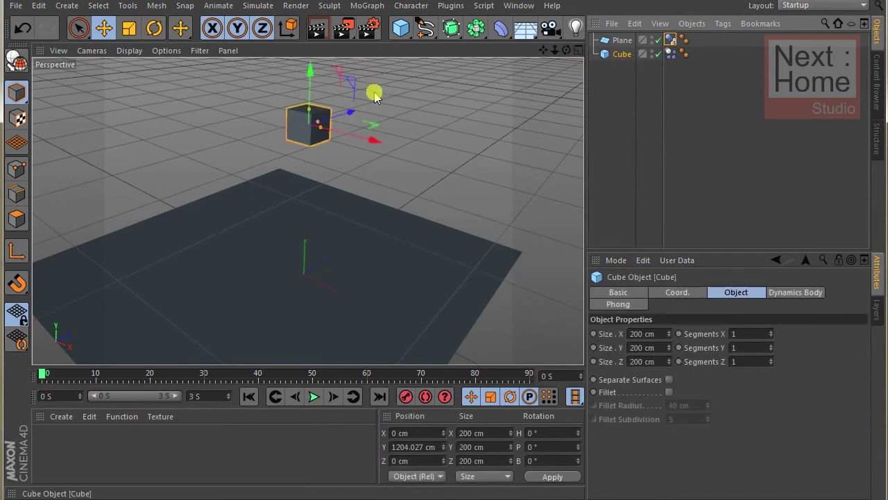
left_click_drag(303, 74, 319, 25)
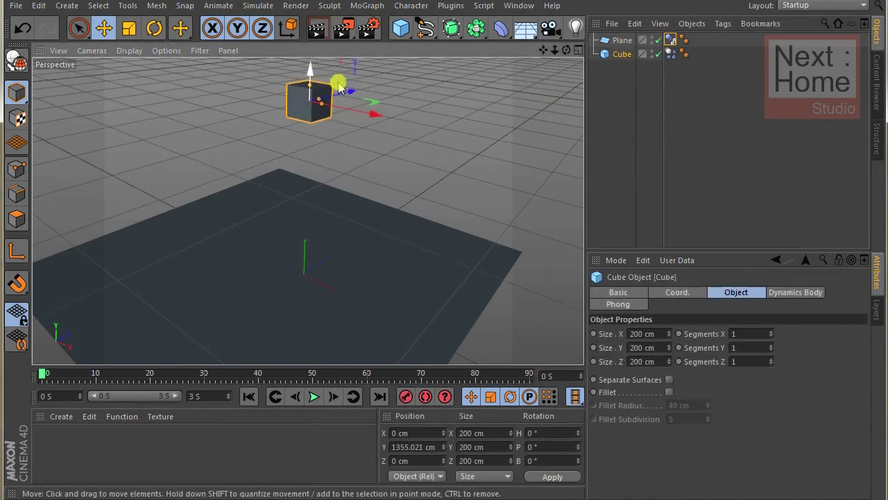
left_click(670, 55)
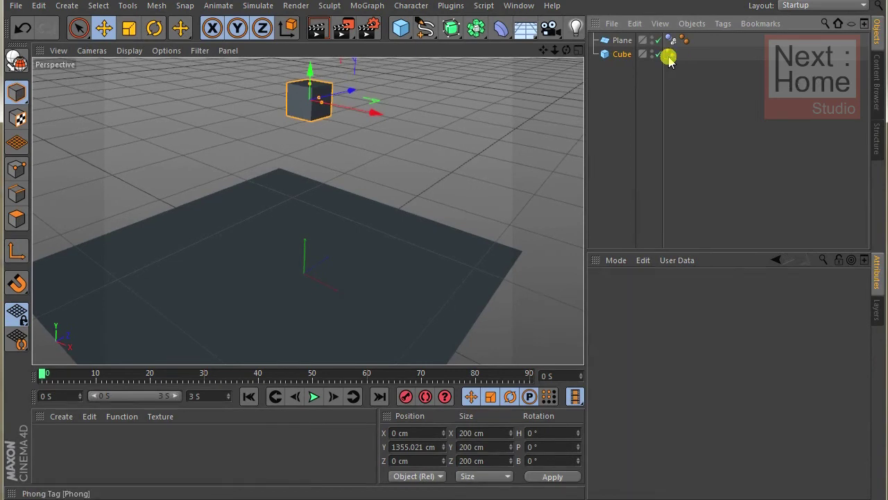
Delete the cube's Dynamics Body tag and set its X, Y and Z segments to 10
left_click_drag(669, 55, 610, 59)
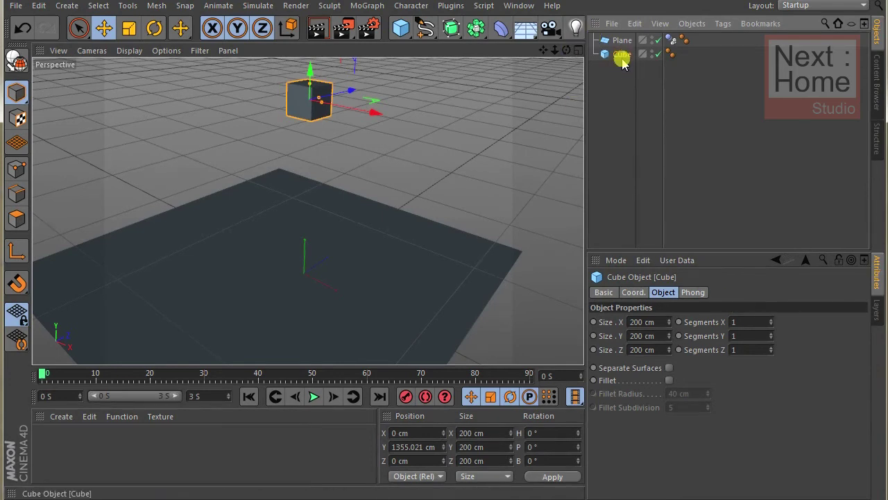
left_click(739, 319)
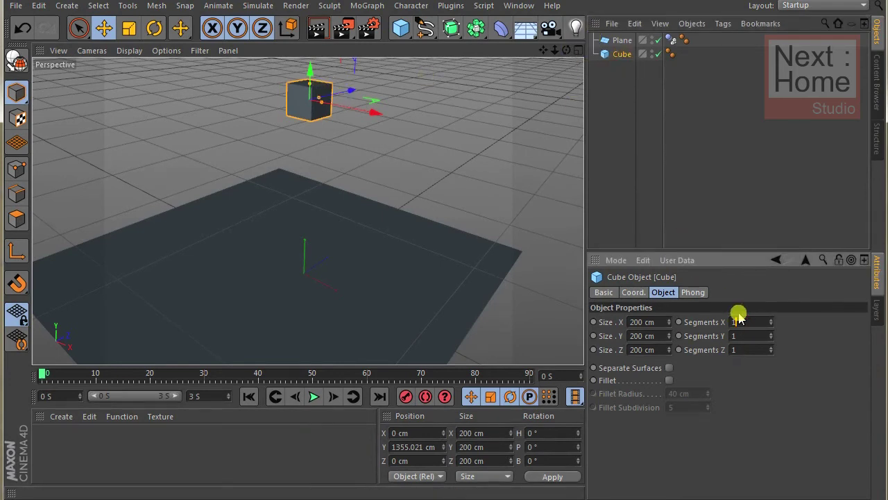
type("0")
left_click(741, 337)
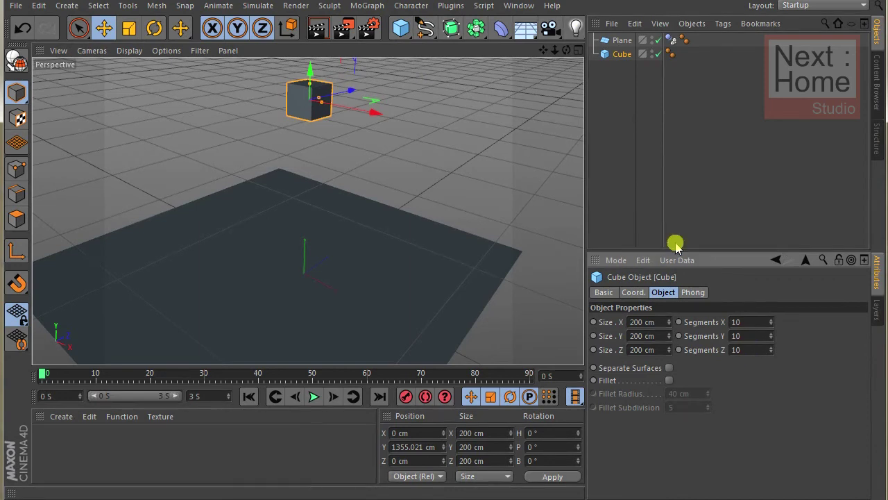
left_click(634, 75)
left_click(621, 54)
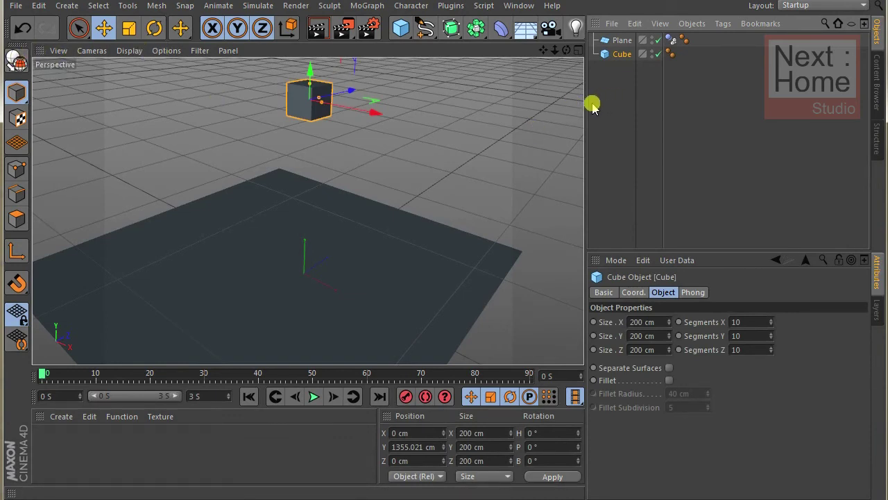
Convert the cube to an editable polygon object and attach a Soft Body tag
key("c")
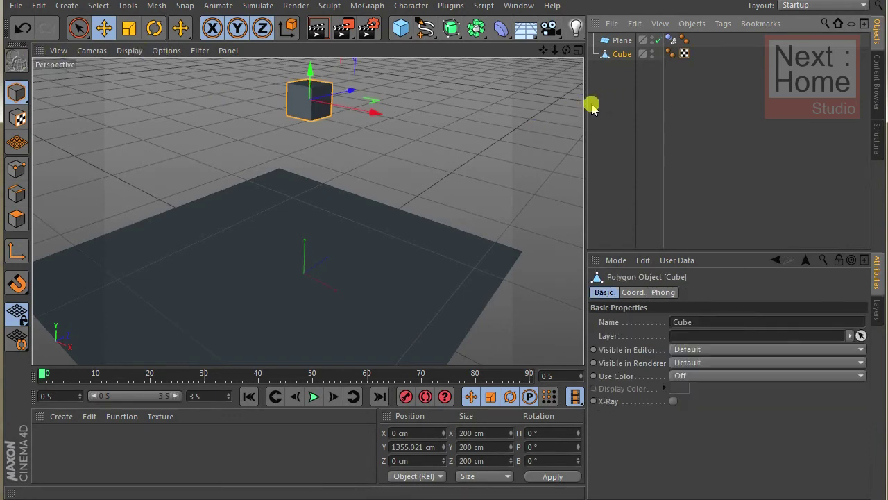
left_click(615, 78)
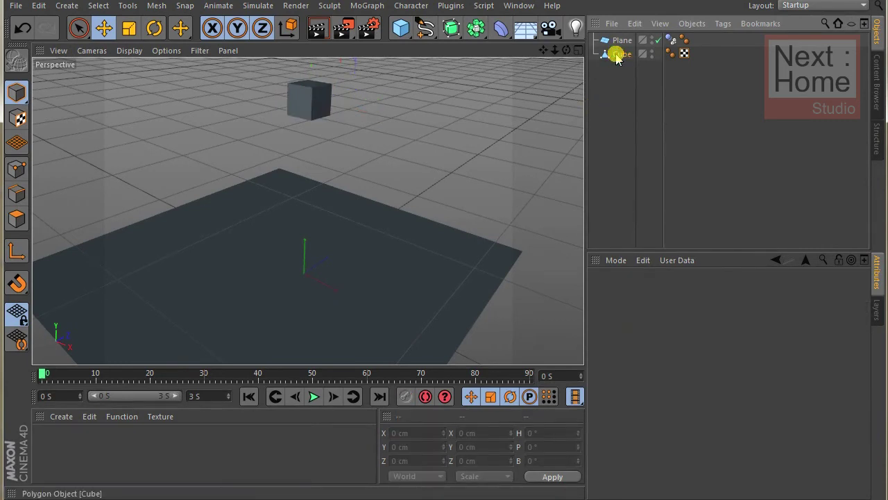
left_click(617, 57)
right_click(619, 61)
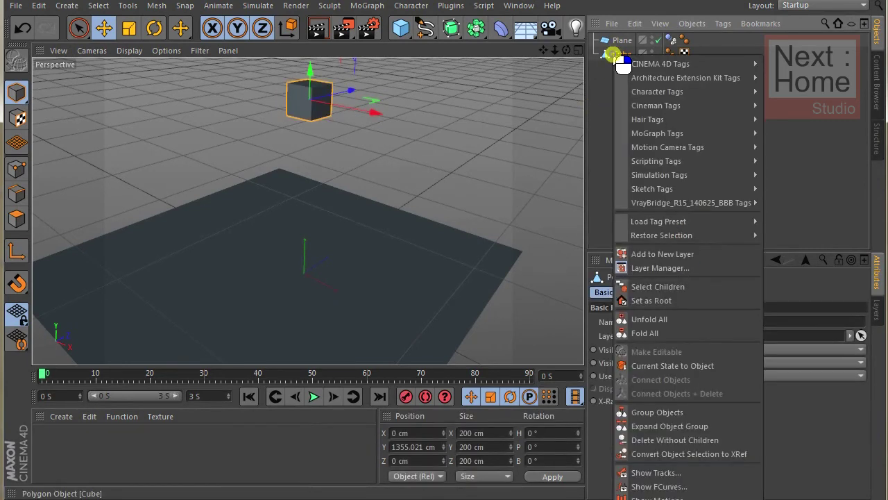
mouse_move(659, 175)
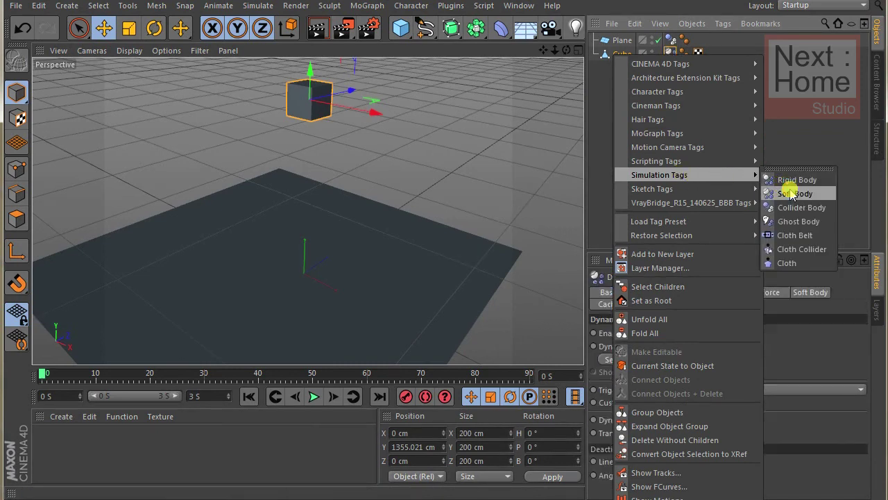
left_click(784, 194)
left_click(617, 105)
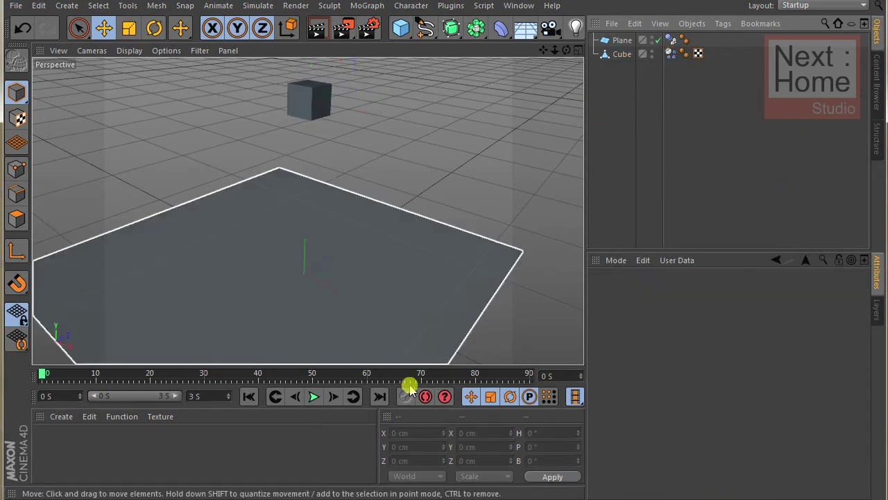
Play the simulation, zoom in on the cube, and replay from the start to watch it squash
left_click(316, 397)
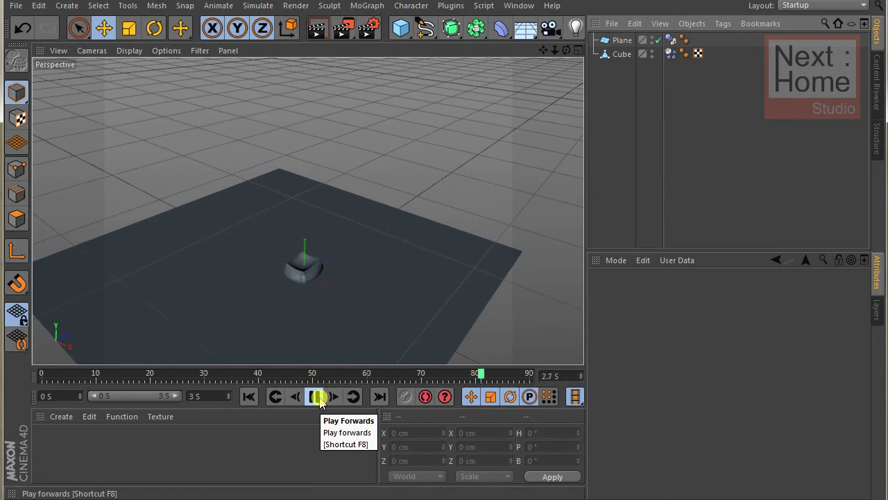
left_click(317, 396)
scroll(323, 322, "up", 3)
scroll(328, 318, "up", 3)
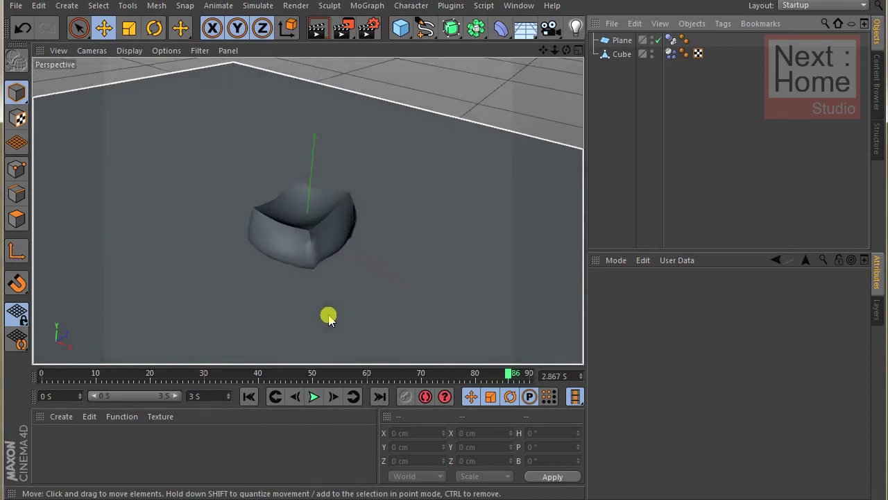
scroll(329, 315, "up", 3)
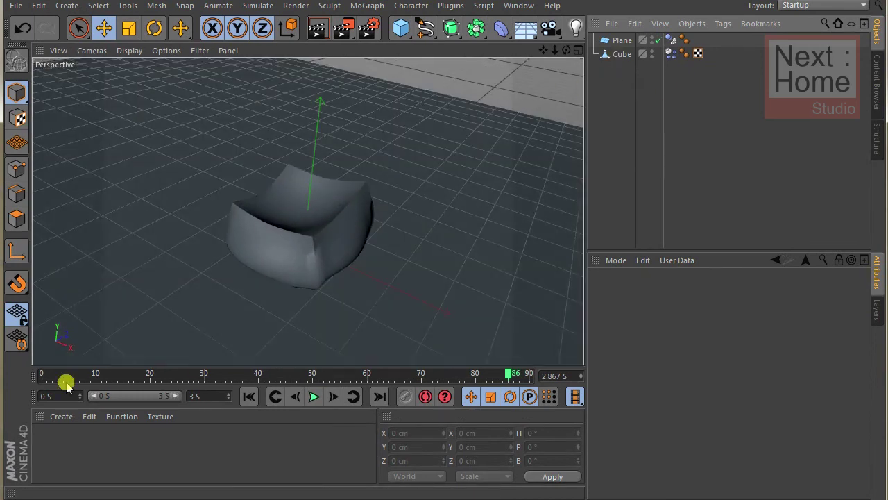
left_click(248, 396)
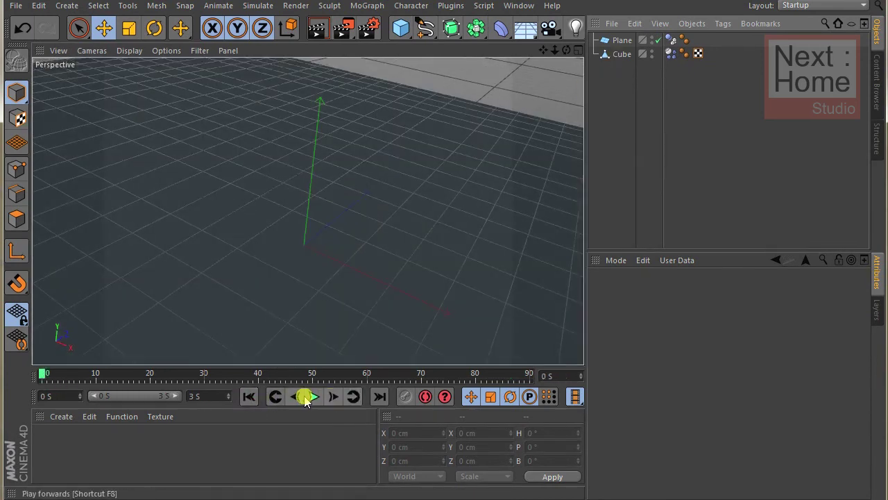
left_click(305, 397)
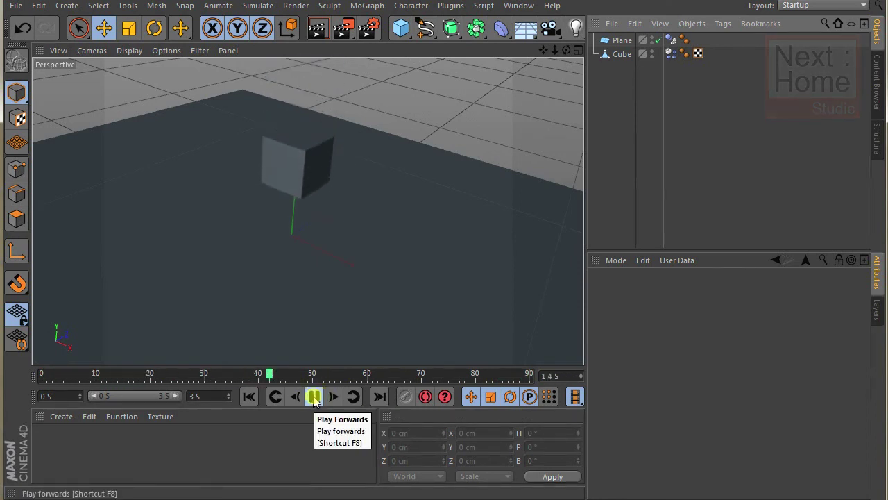
left_click(313, 397)
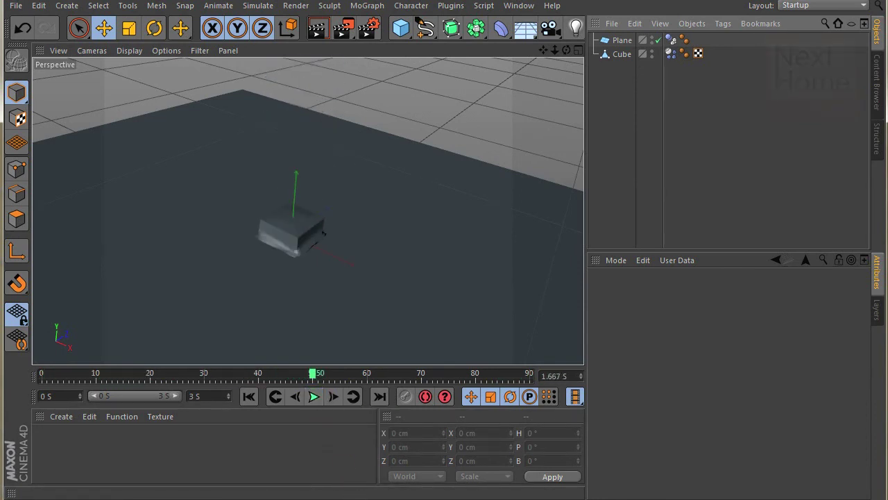